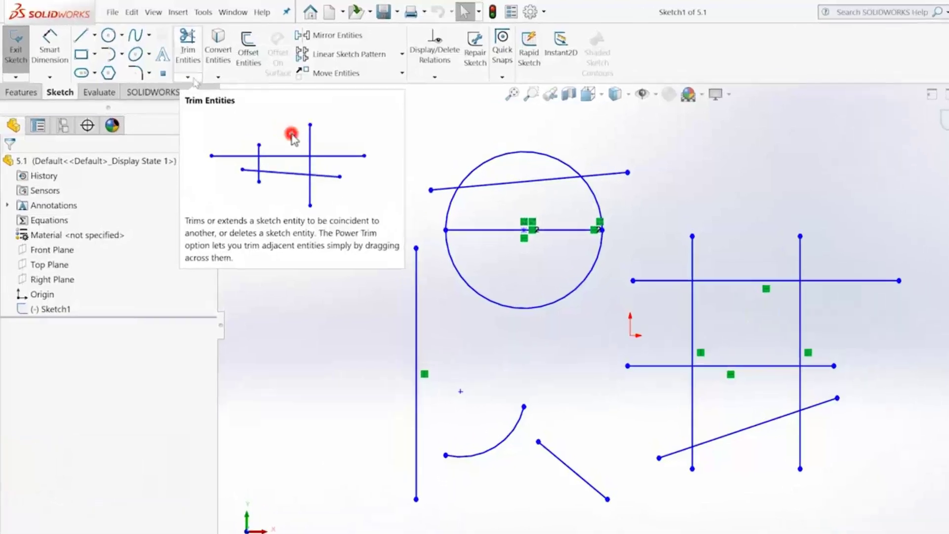
Open the Trim Entities flyout listing Trim Entities and Extend Entities
{"action": "left_click", "coordinate": [169, 69]}
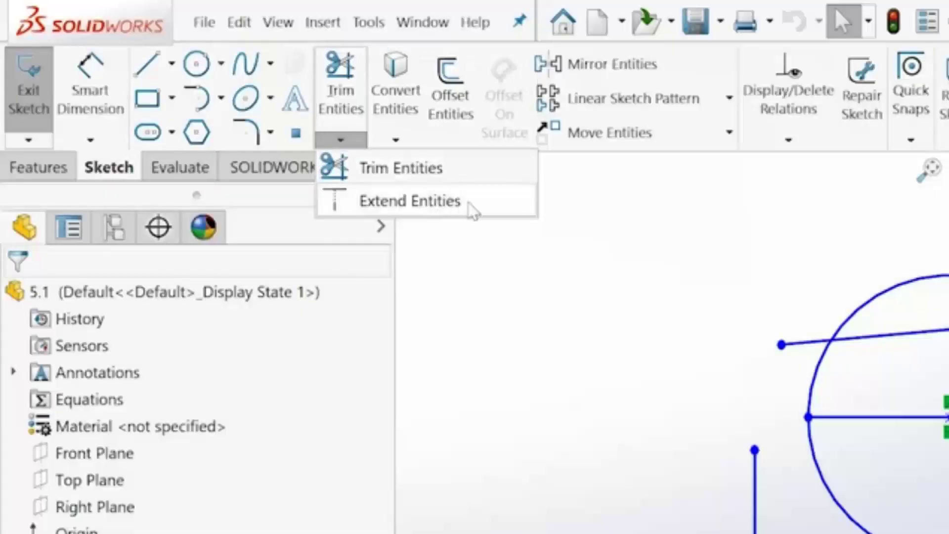
Start Trim Entities and set its option to Trim to closest
{"action": "left_click", "coordinate": [385, 173]}
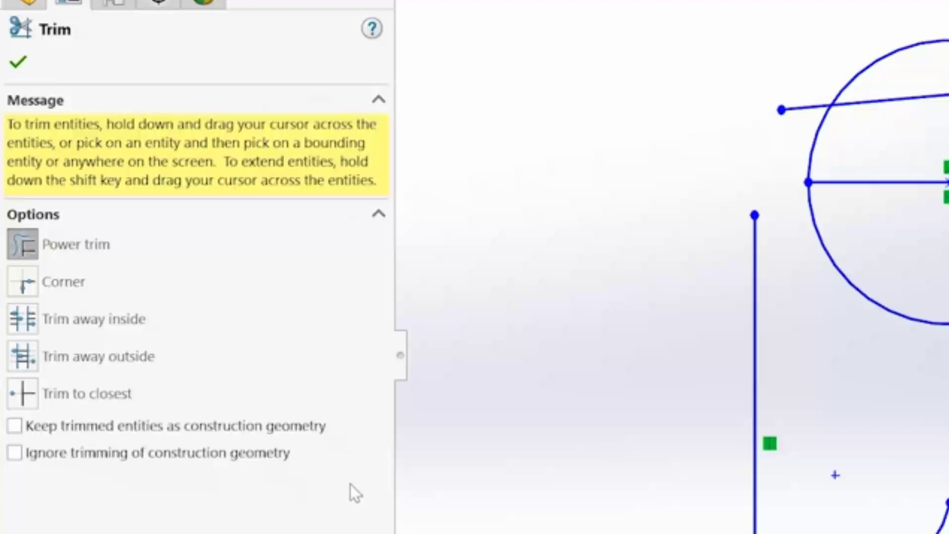
{"action": "left_click", "coordinate": [26, 397]}
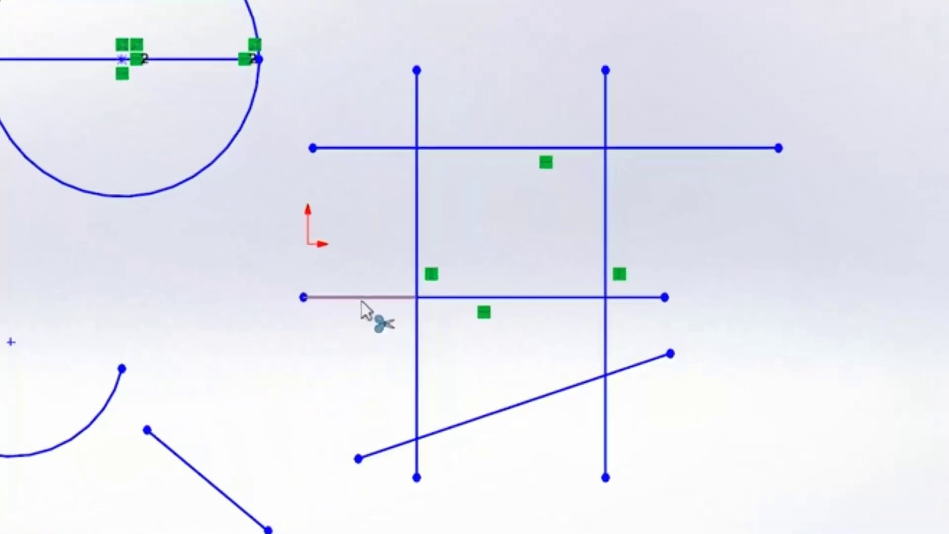
Trim the lower horizontal line's overhangs and the slanted line's middle, then undo the slanted trim
{"action": "left_click", "coordinate": [361, 303]}
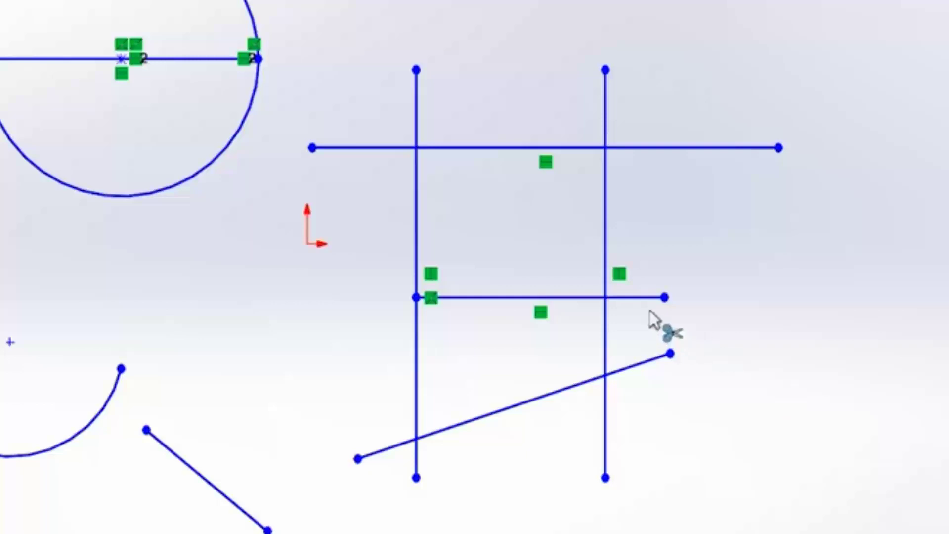
{"action": "left_click", "coordinate": [639, 299]}
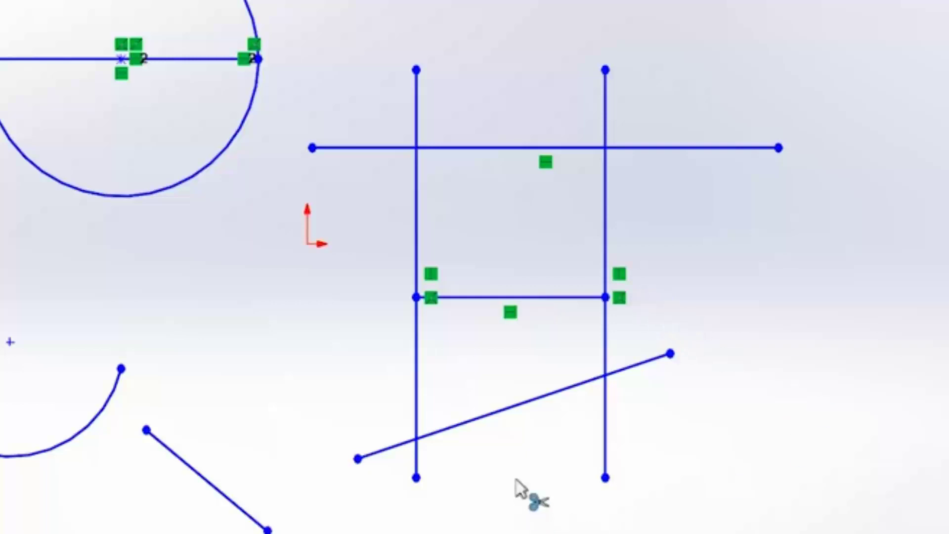
{"action": "left_click", "coordinate": [516, 409]}
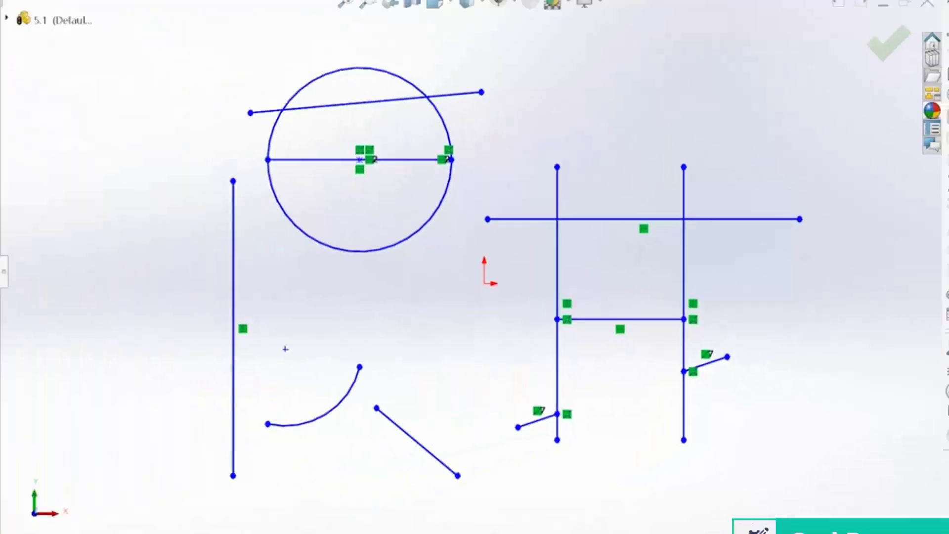
{"action": "left_click", "coordinate": [395, 11]}
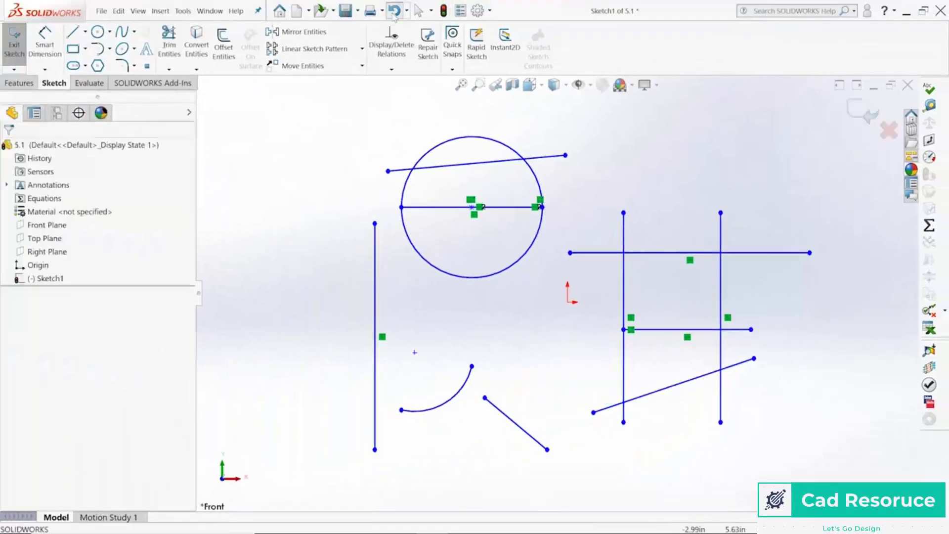
Undo the horizontal trims, then set Trim away outside with the lower horizontal and slanted lines as boundaries
{"action": "left_click", "coordinate": [394, 11]}
{"action": "left_click", "coordinate": [169, 42]}
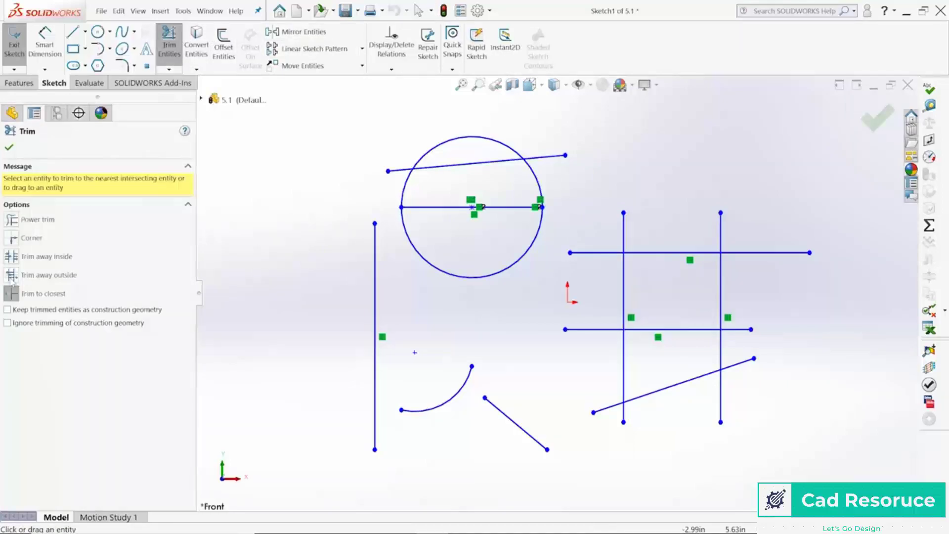
{"action": "left_click", "coordinate": [12, 277]}
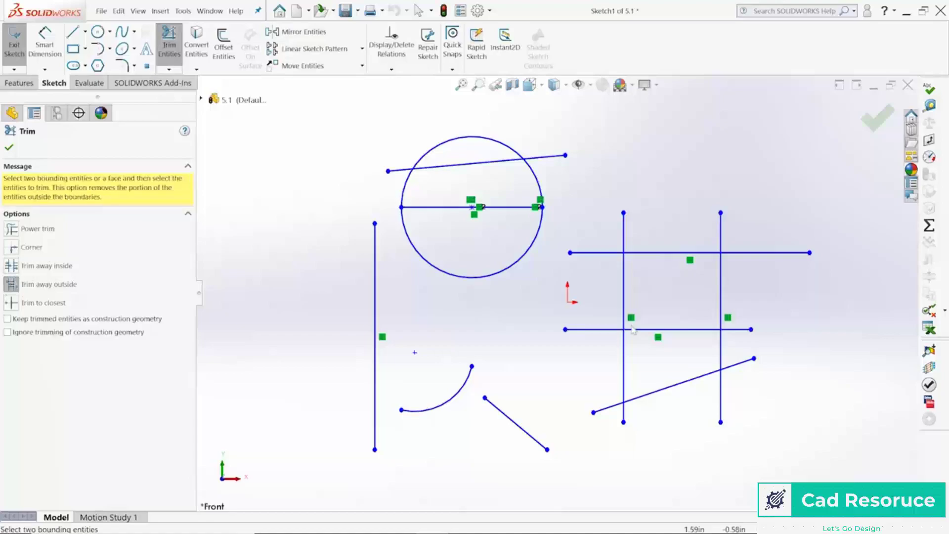
{"action": "left_click", "coordinate": [668, 331]}
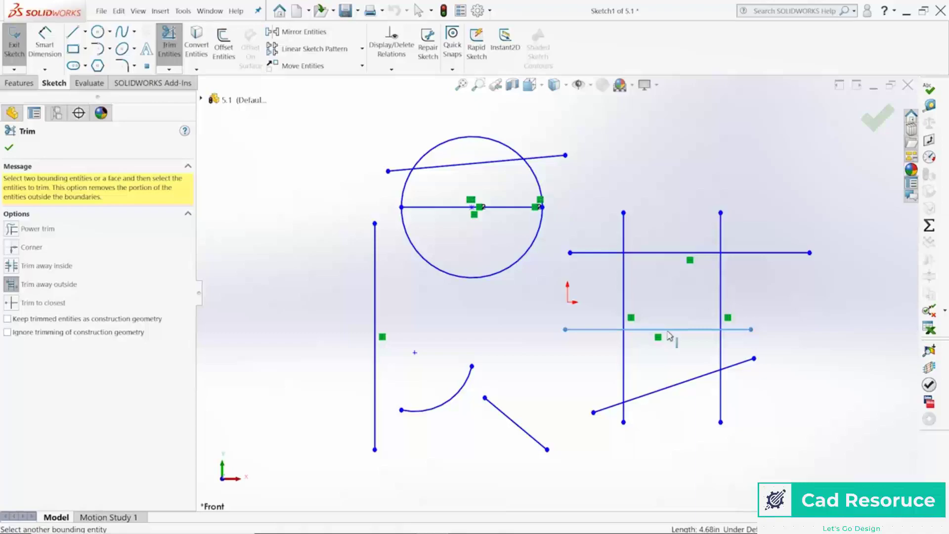
{"action": "left_click", "coordinate": [682, 382]}
Trim the top line and both vertical lines outside the boundaries, then undo those trims
{"action": "left_click", "coordinate": [529, 152]}
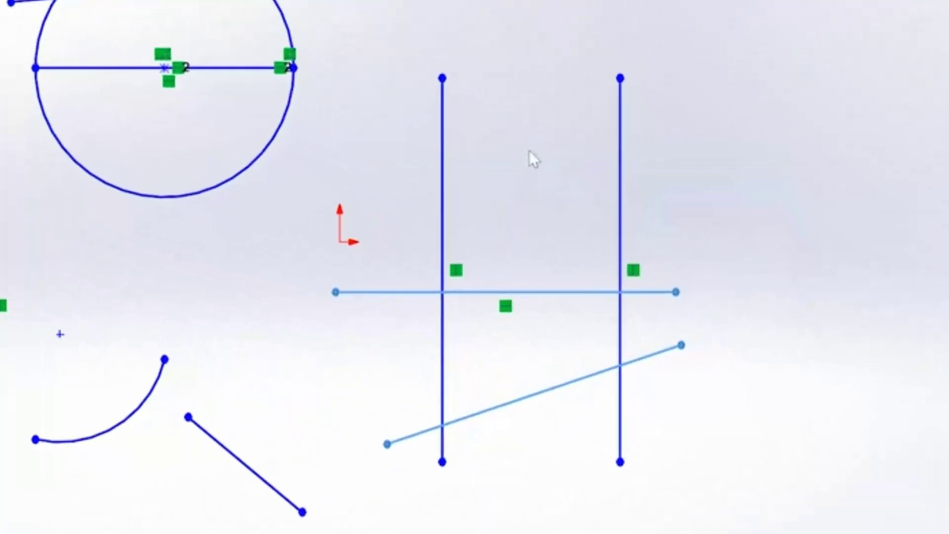
{"action": "left_click", "coordinate": [443, 215]}
{"action": "left_click", "coordinate": [621, 192]}
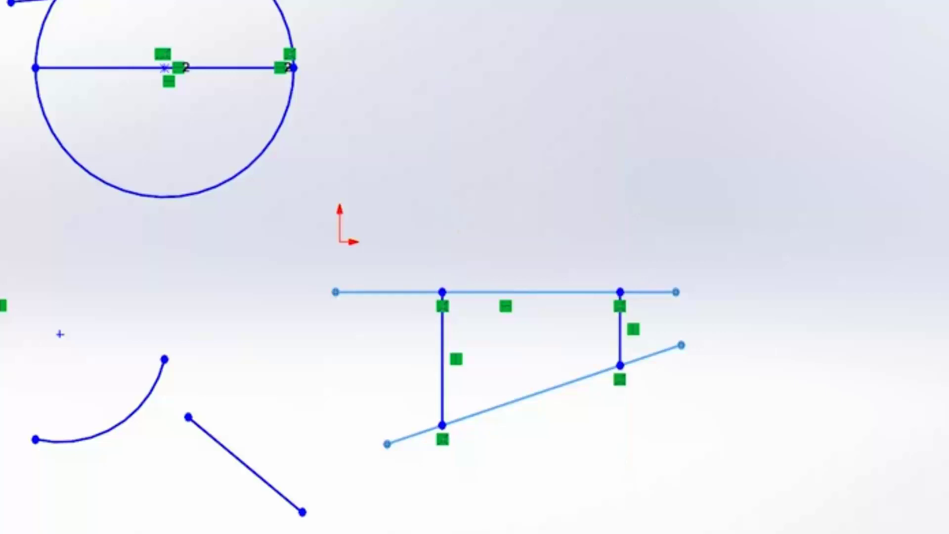
{"action": "left_click", "coordinate": [394, 11]}
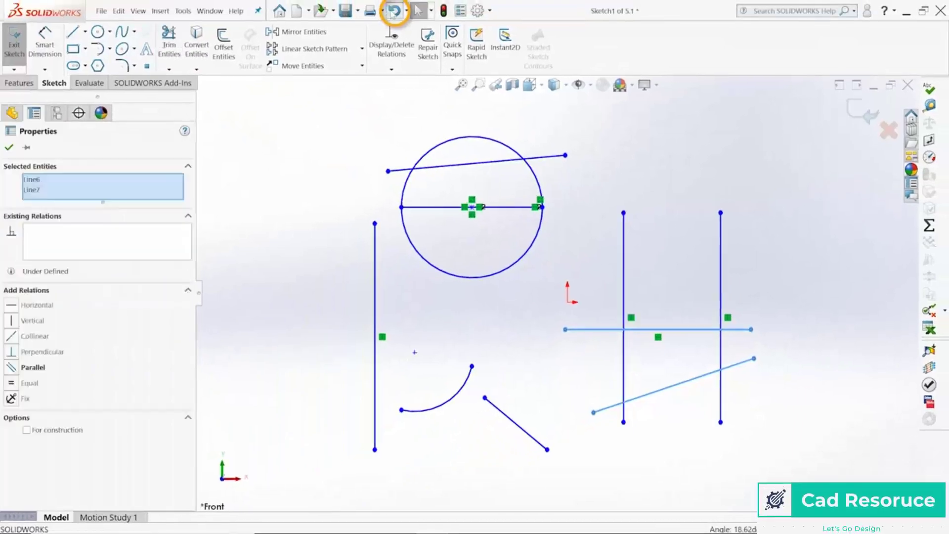
{"action": "left_click", "coordinate": [394, 11]}
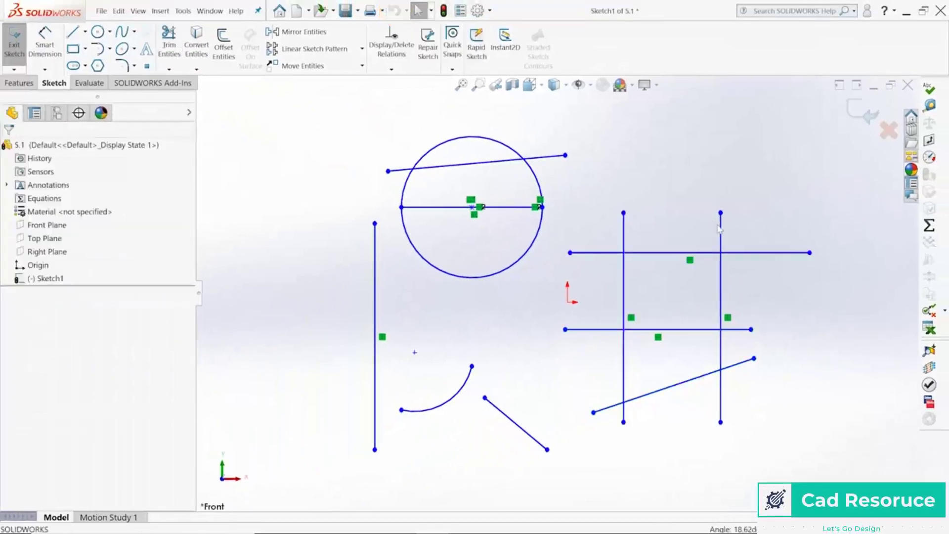
{"action": "left_click", "coordinate": [170, 38]}
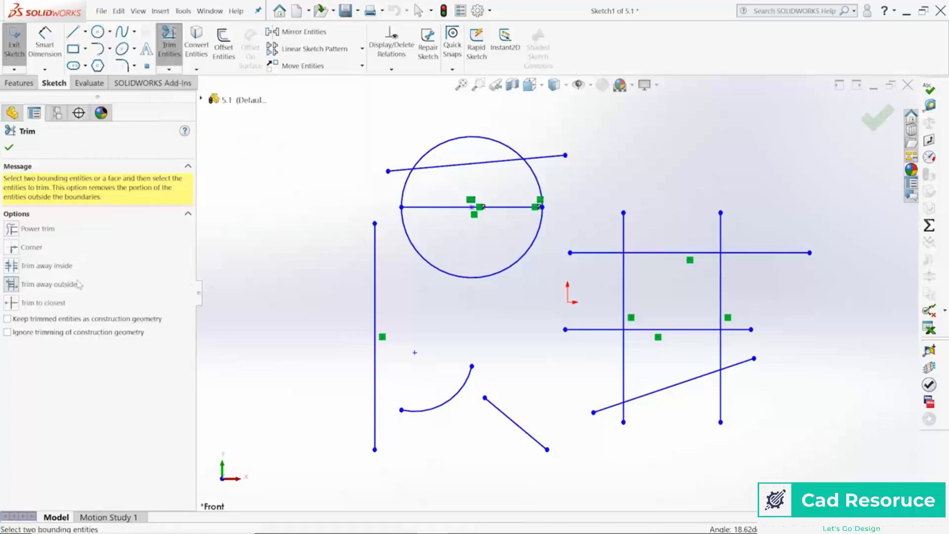
{"action": "left_click", "coordinate": [625, 237]}
{"action": "left_click", "coordinate": [722, 236]}
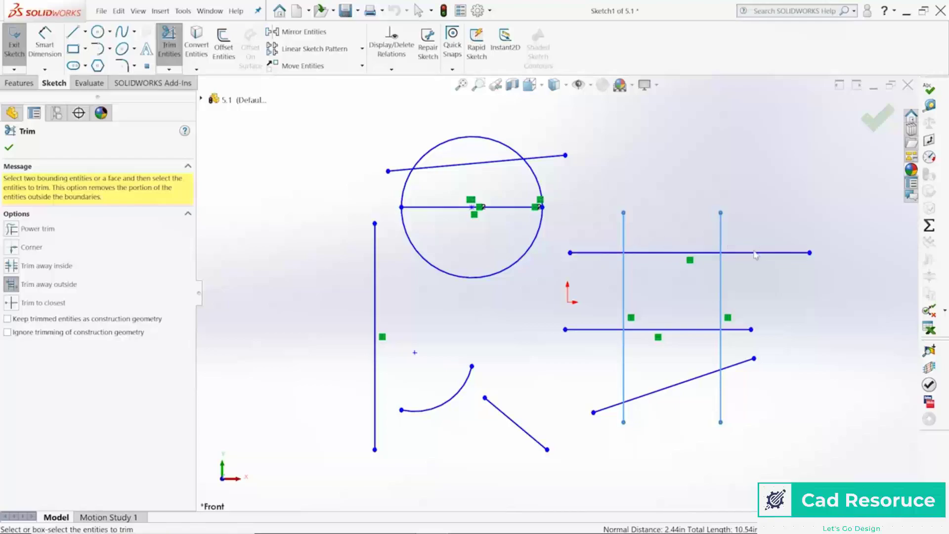
{"action": "left_click", "coordinate": [674, 253]}
{"action": "left_click", "coordinate": [673, 330]}
{"action": "left_click", "coordinate": [687, 385]}
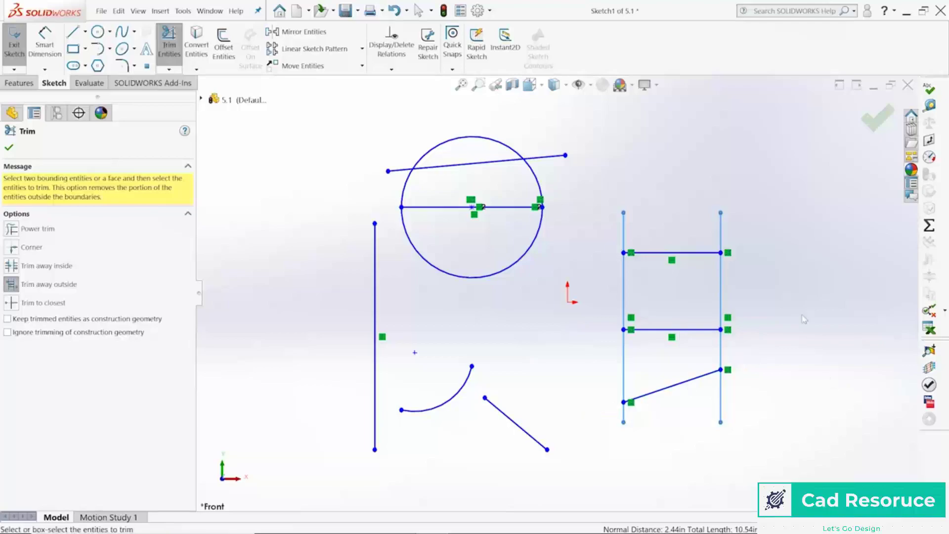
{"action": "left_click", "coordinate": [395, 11]}
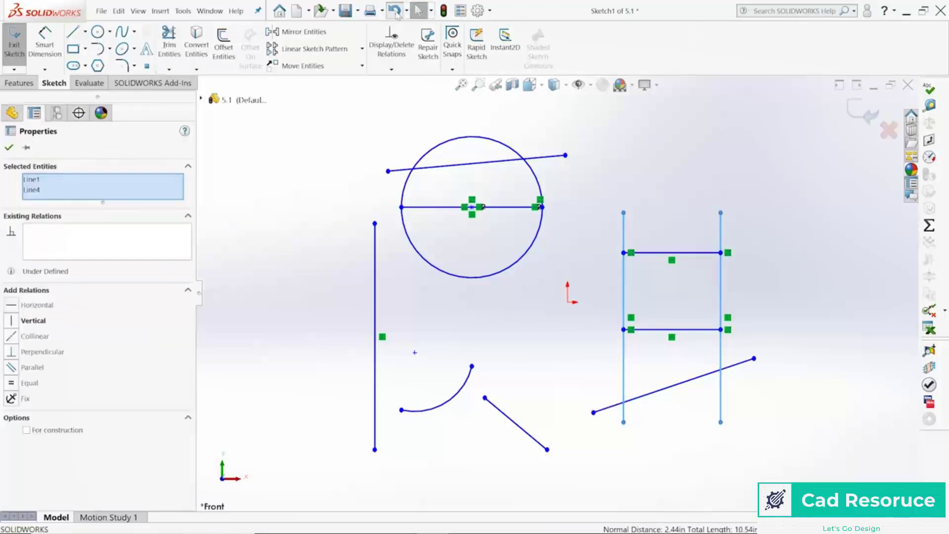
{"action": "left_click", "coordinate": [395, 11]}
{"action": "left_click", "coordinate": [395, 11]}
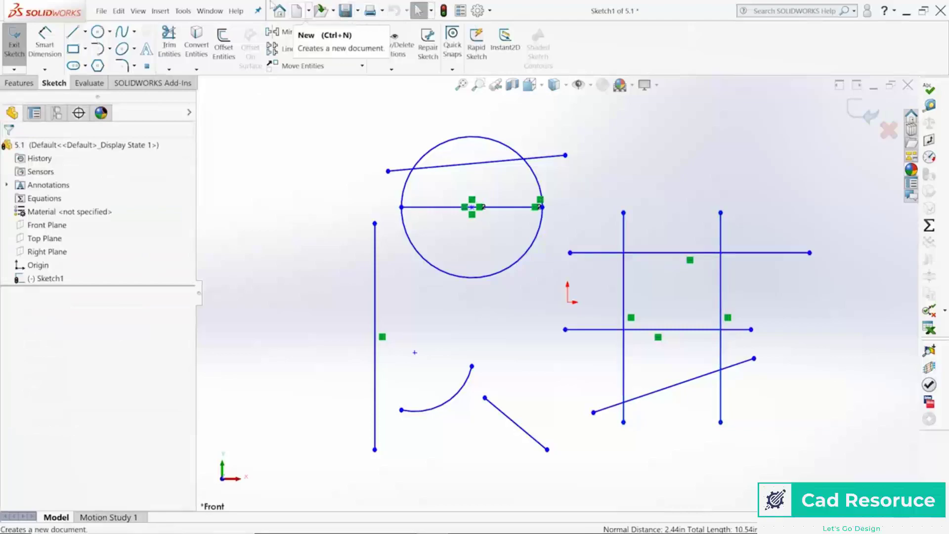
Set Trim away inside with the left and right vertical lines as boundaries
{"action": "left_click", "coordinate": [171, 42]}
{"action": "left_click", "coordinate": [12, 266]}
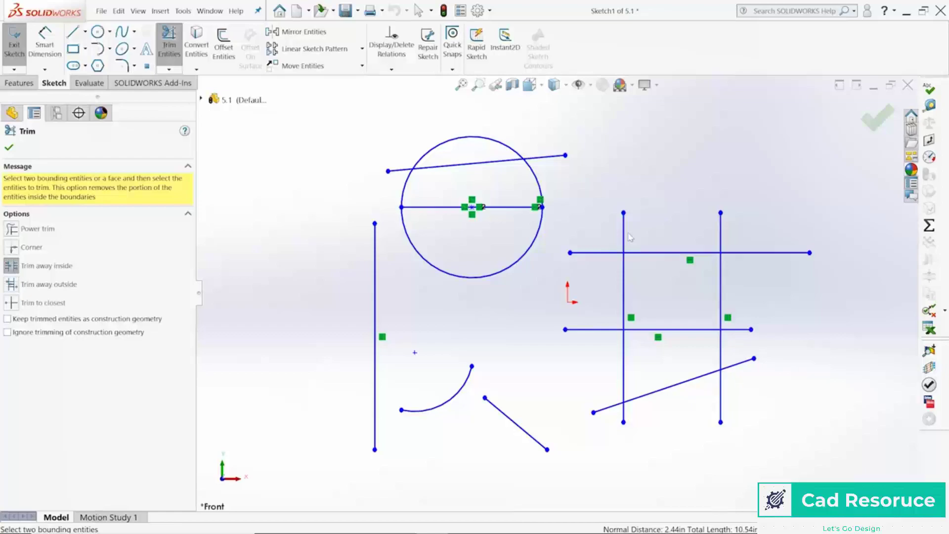
{"action": "left_click", "coordinate": [624, 234]}
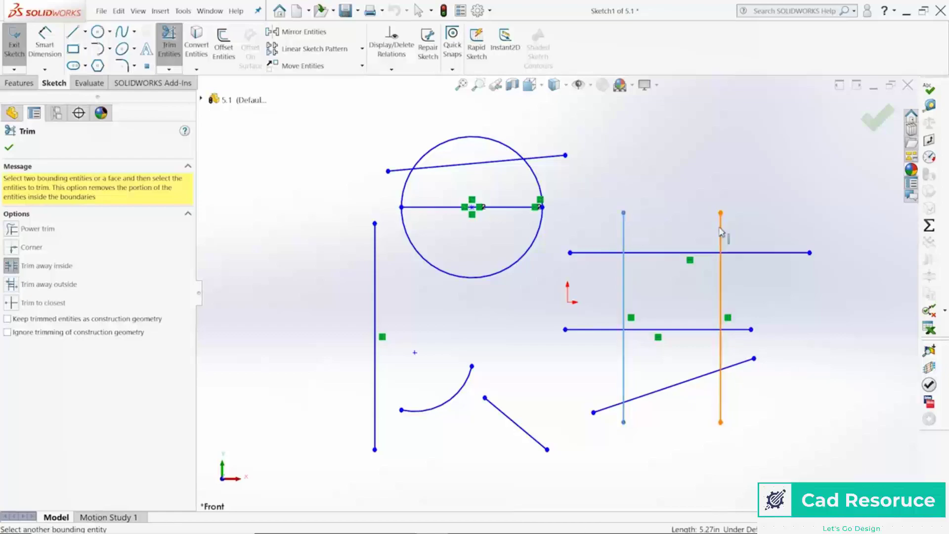
{"action": "left_click", "coordinate": [721, 231]}
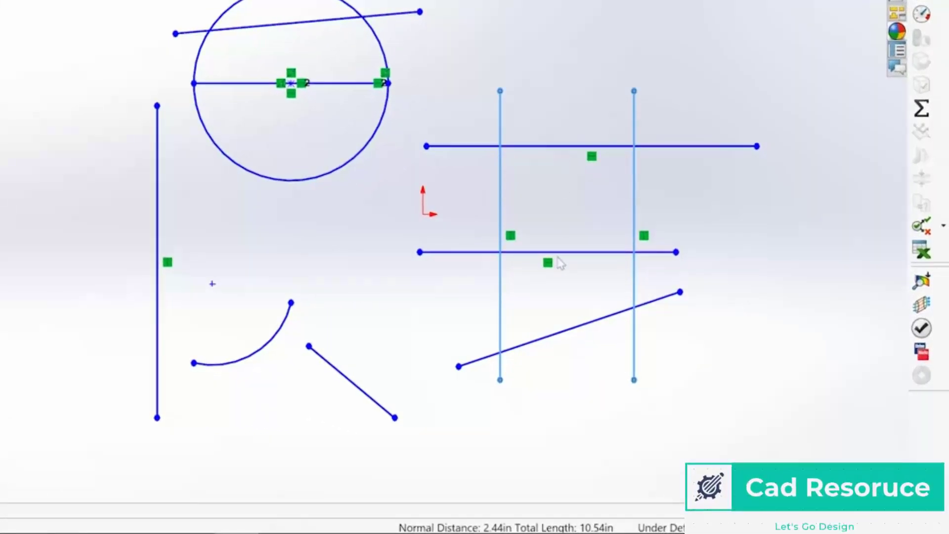
Cut the upper, lower and slanted lines between the verticals, then undo the last two cuts
{"action": "left_click", "coordinate": [569, 153]}
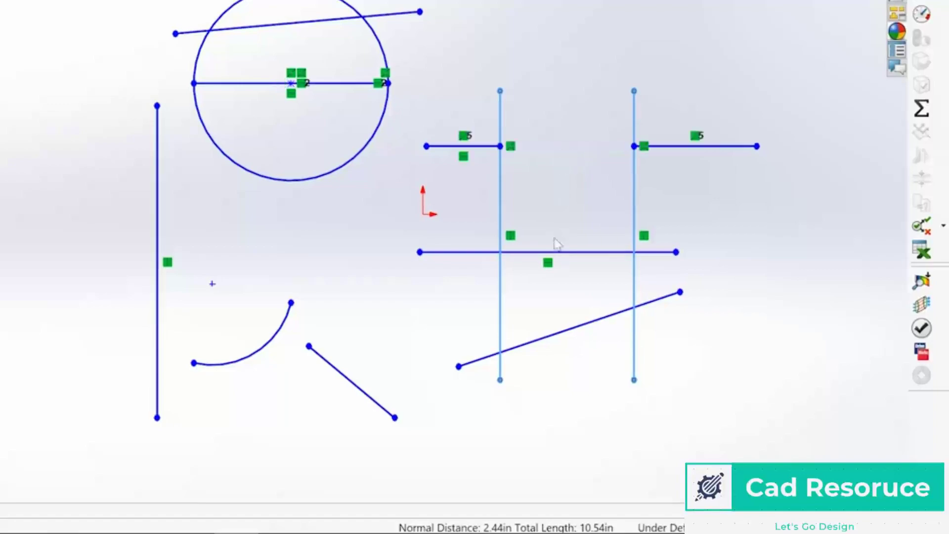
{"action": "left_click", "coordinate": [567, 255]}
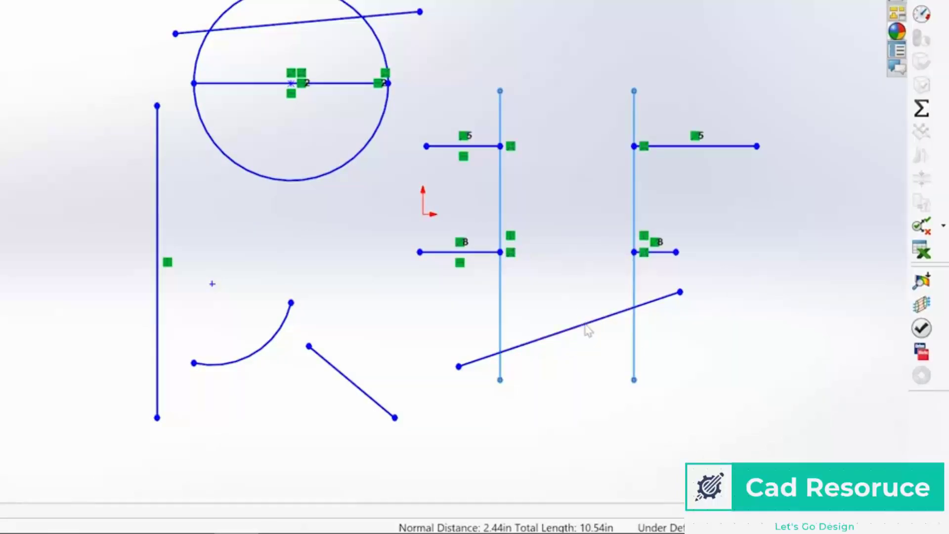
{"action": "left_click", "coordinate": [588, 330]}
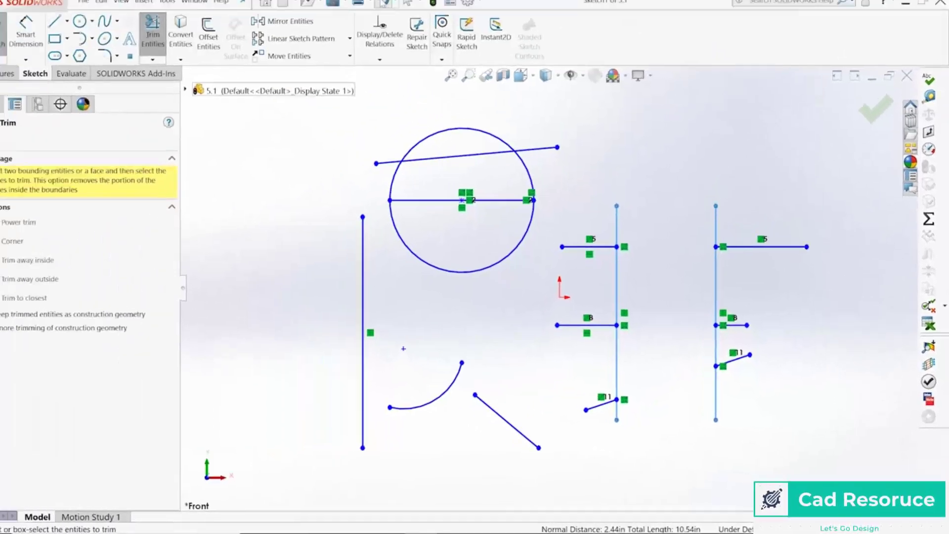
{"action": "left_click", "coordinate": [394, 11]}
{"action": "left_click", "coordinate": [394, 11]}
{"action": "left_click", "coordinate": [395, 11]}
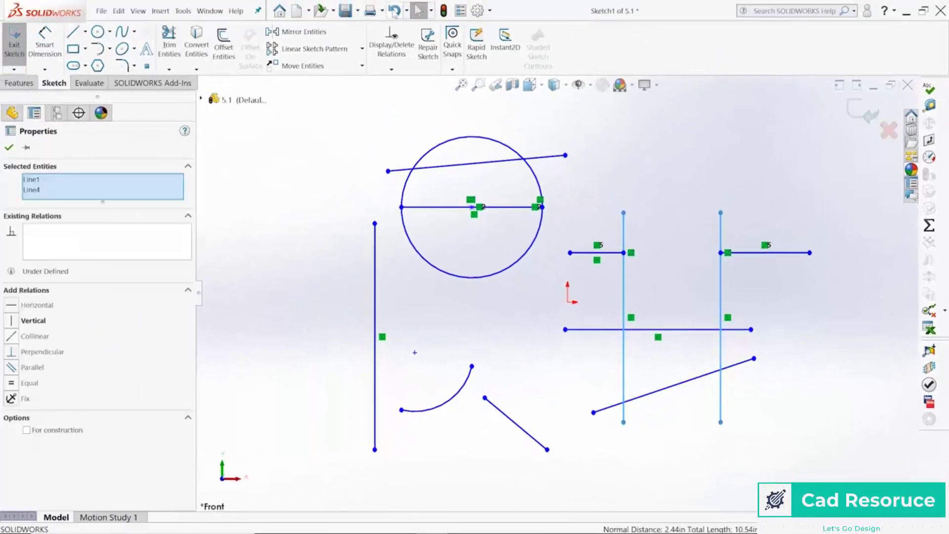
Corner-trim the left vertical and upper horizontal lines, undo it, then choose Power trim
{"action": "left_click", "coordinate": [177, 43]}
{"action": "left_click", "coordinate": [25, 247]}
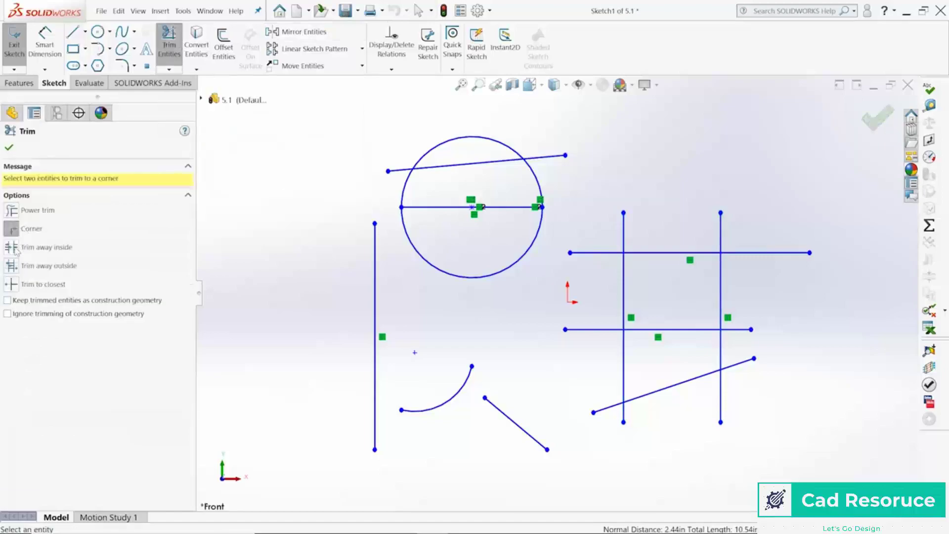
{"action": "left_click", "coordinate": [624, 288]}
{"action": "left_click", "coordinate": [643, 253]}
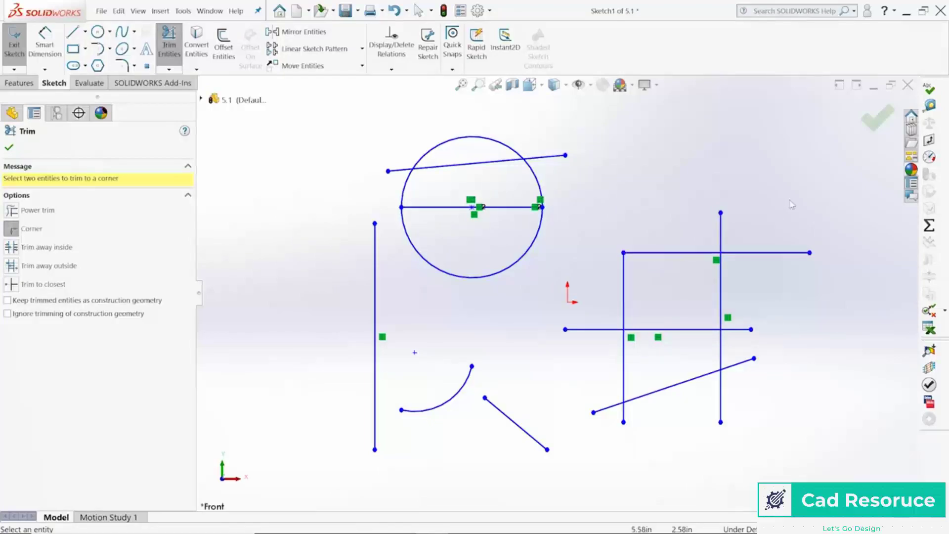
{"action": "left_click", "coordinate": [394, 11]}
{"action": "left_click", "coordinate": [170, 42]}
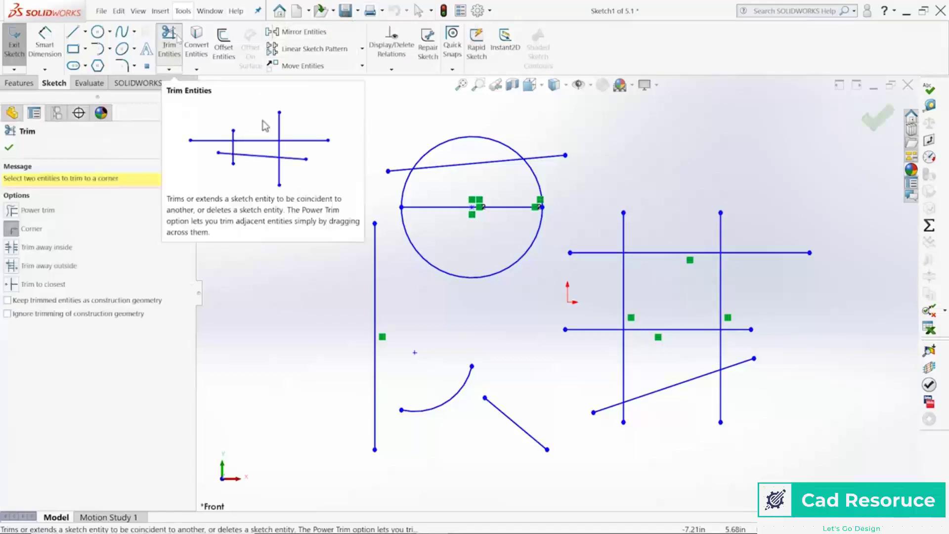
{"action": "left_click", "coordinate": [42, 210]}
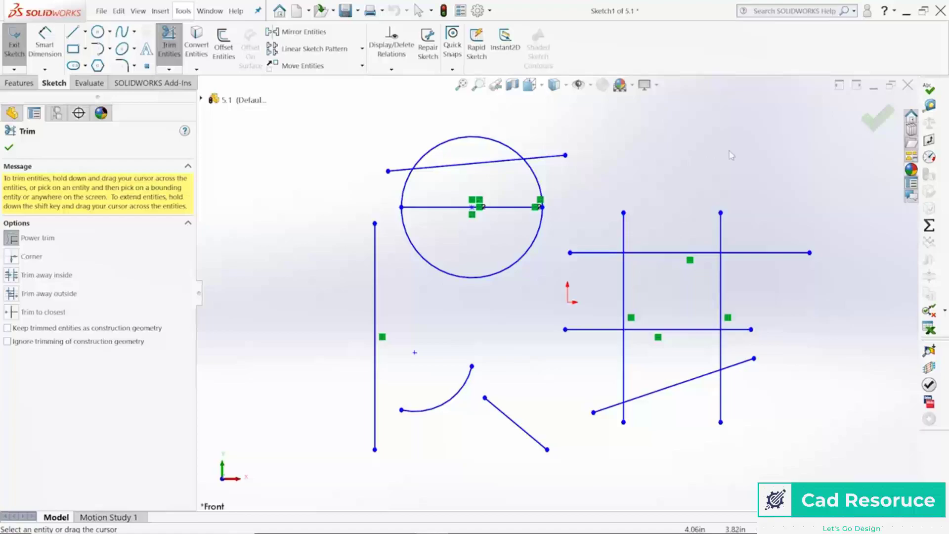
Drag Power trim trails across the right-hand grid until all its crossing lines are erased
{"action": "mouse_move", "coordinate": [748, 153]}
{"action": "left_mouse_down"}
{"action": "mouse_move", "coordinate": [718, 158]}
{"action": "mouse_move", "coordinate": [727, 170]}
{"action": "mouse_move", "coordinate": [762, 163]}
{"action": "mouse_move", "coordinate": [742, 132]}
{"action": "mouse_move", "coordinate": [697, 135]}
{"action": "mouse_move", "coordinate": [695, 147]}
{"action": "mouse_move", "coordinate": [747, 177]}
{"action": "mouse_move", "coordinate": [792, 162]}
{"action": "mouse_move", "coordinate": [808, 177]}
{"action": "mouse_move", "coordinate": [804, 188]}
{"action": "mouse_move", "coordinate": [762, 188]}
{"action": "mouse_move", "coordinate": [761, 197]}
{"action": "mouse_move", "coordinate": [829, 200]}
{"action": "mouse_move", "coordinate": [783, 214]}
{"action": "left_mouse_up"}
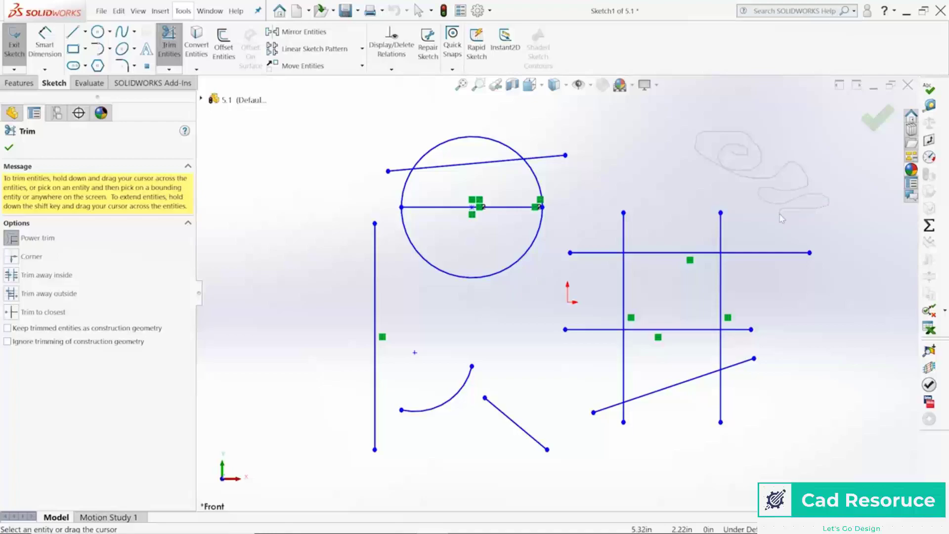
{"action": "left_click_drag", "start_coordinate": [774, 226], "coordinate": [760, 291]}
{"action": "mouse_move", "coordinate": [744, 311]}
{"action": "left_mouse_down"}
{"action": "mouse_move", "coordinate": [740, 403]}
{"action": "mouse_move", "coordinate": [615, 413]}
{"action": "mouse_move", "coordinate": [595, 400]}
{"action": "mouse_move", "coordinate": [598, 375]}
{"action": "mouse_move", "coordinate": [581, 360]}
{"action": "mouse_move", "coordinate": [560, 368]}
{"action": "mouse_move", "coordinate": [571, 374]}
{"action": "left_mouse_up"}
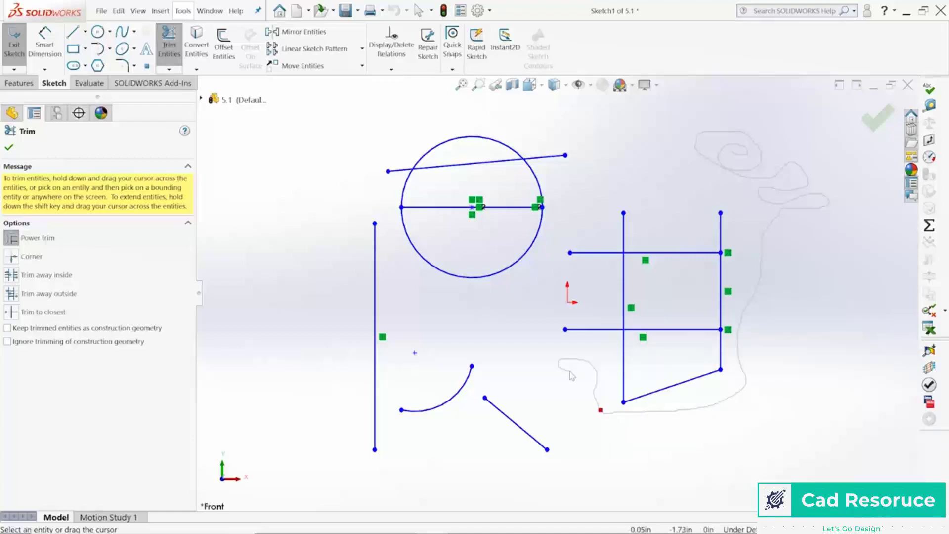
{"action": "mouse_move", "coordinate": [572, 376]}
{"action": "left_mouse_down"}
{"action": "mouse_move", "coordinate": [628, 366]}
{"action": "mouse_move", "coordinate": [688, 387]}
{"action": "mouse_move", "coordinate": [736, 378]}
{"action": "mouse_move", "coordinate": [730, 351]}
{"action": "mouse_move", "coordinate": [602, 344]}
{"action": "mouse_move", "coordinate": [608, 292]}
{"action": "mouse_move", "coordinate": [650, 234]}
{"action": "mouse_move", "coordinate": [625, 216]}
{"action": "mouse_move", "coordinate": [585, 249]}
{"action": "mouse_move", "coordinate": [608, 286]}
{"action": "mouse_move", "coordinate": [659, 303]}
{"action": "mouse_move", "coordinate": [677, 326]}
{"action": "mouse_move", "coordinate": [723, 331]}
{"action": "mouse_move", "coordinate": [734, 293]}
{"action": "mouse_move", "coordinate": [694, 269]}
{"action": "mouse_move", "coordinate": [692, 237]}
{"action": "mouse_move", "coordinate": [675, 215]}
{"action": "mouse_move", "coordinate": [611, 197]}
{"action": "left_mouse_up"}
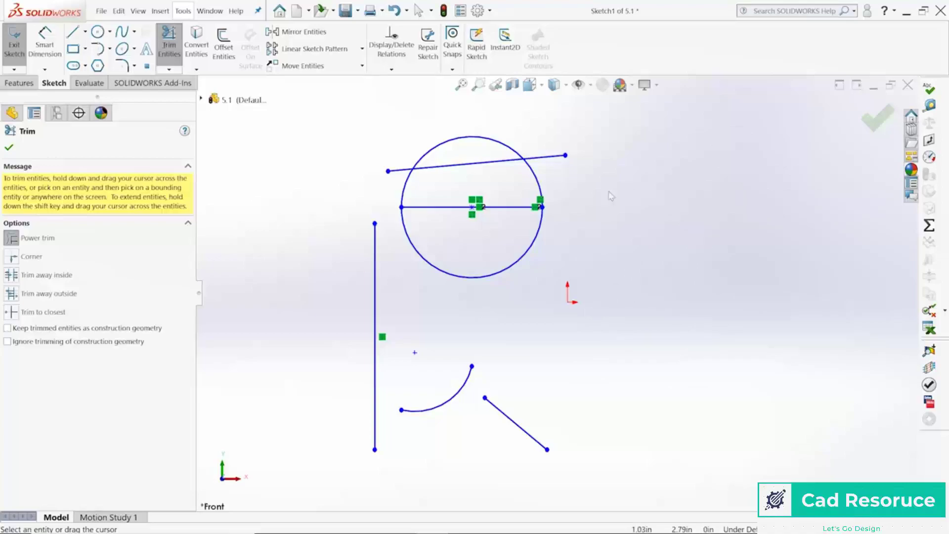
Restore the grid, then power-trim its left line ends, keeping them as construction geometry
{"action": "left_click", "coordinate": [395, 12]}
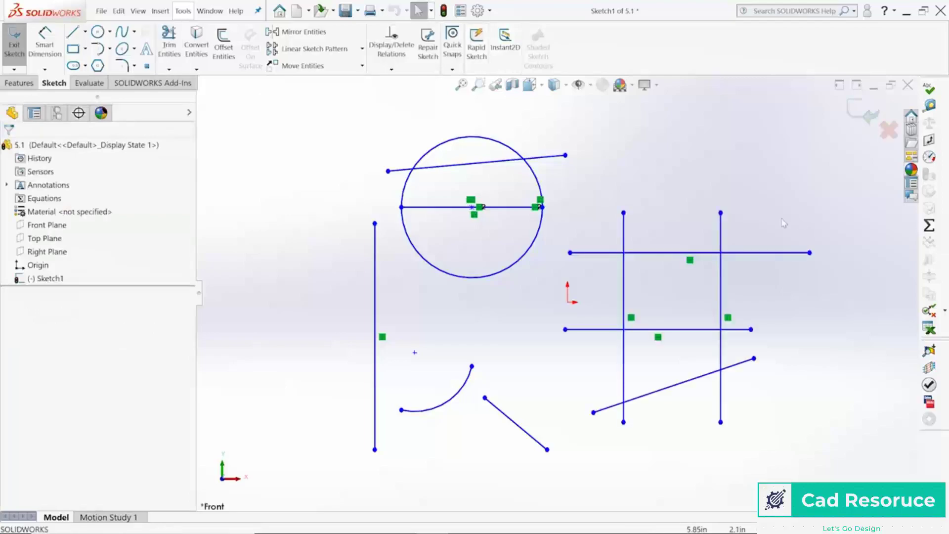
{"action": "left_click", "coordinate": [170, 44]}
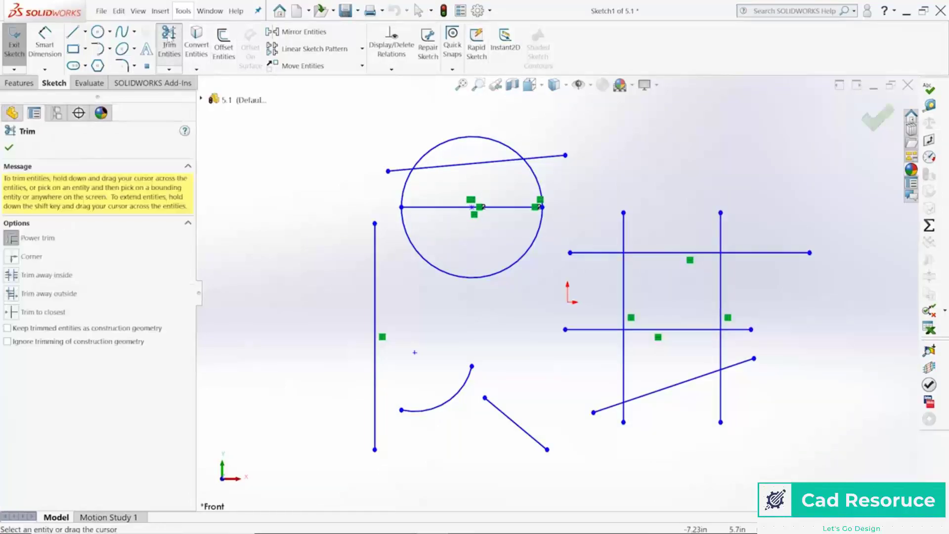
{"action": "mouse_move", "coordinate": [741, 255]}
{"action": "left_mouse_down"}
{"action": "mouse_move", "coordinate": [770, 265]}
{"action": "mouse_move", "coordinate": [768, 298]}
{"action": "mouse_move", "coordinate": [768, 255]}
{"action": "mouse_move", "coordinate": [739, 321]}
{"action": "mouse_move", "coordinate": [738, 369]}
{"action": "mouse_move", "coordinate": [728, 393]}
{"action": "mouse_move", "coordinate": [707, 401]}
{"action": "mouse_move", "coordinate": [757, 384]}
{"action": "mouse_move", "coordinate": [738, 363]}
{"action": "mouse_move", "coordinate": [746, 355]}
{"action": "mouse_move", "coordinate": [737, 331]}
{"action": "mouse_move", "coordinate": [786, 261]}
{"action": "left_mouse_up"}
{"action": "key", "text": "ctrl+z"}
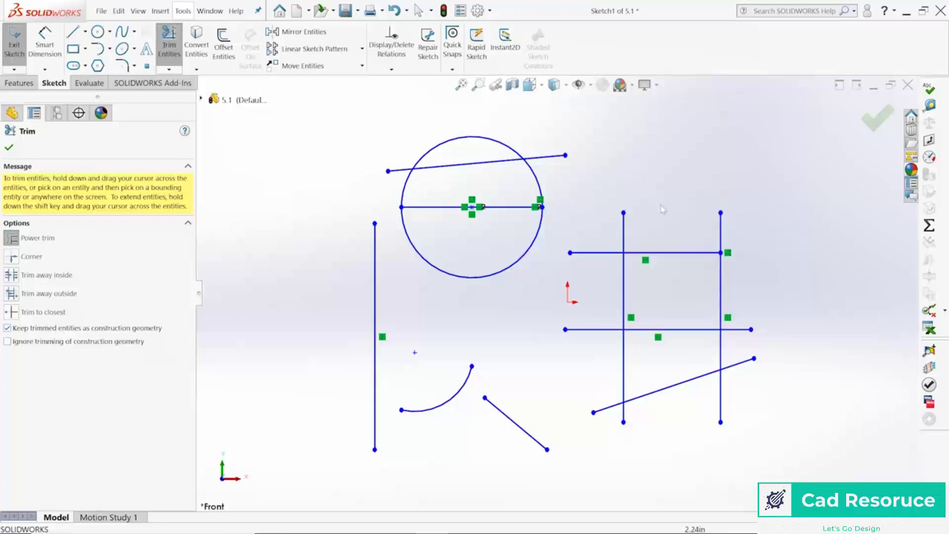
{"action": "mouse_move", "coordinate": [672, 228]}
{"action": "left_mouse_down"}
{"action": "mouse_move", "coordinate": [597, 260]}
{"action": "mouse_move", "coordinate": [593, 336]}
{"action": "mouse_move", "coordinate": [621, 445]}
{"action": "left_mouse_up"}
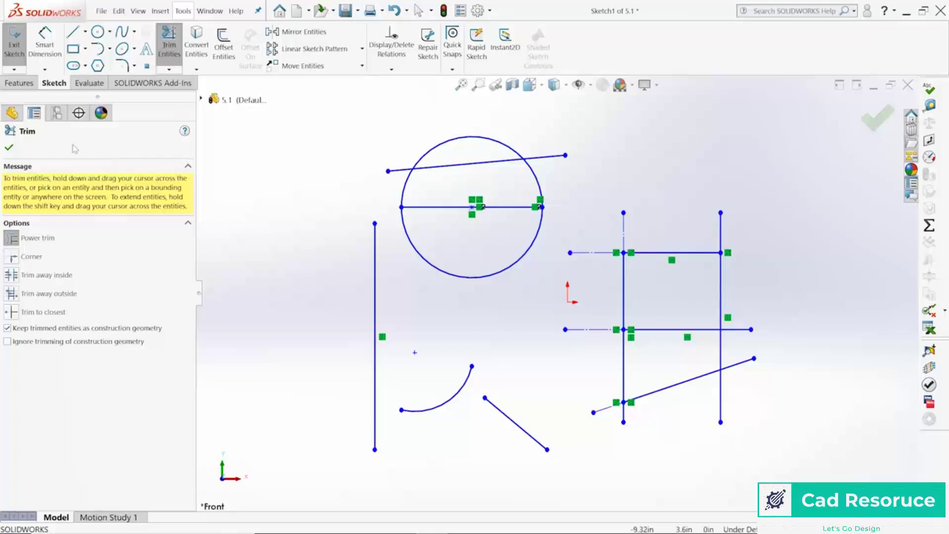
{"action": "left_click", "coordinate": [9, 148]}
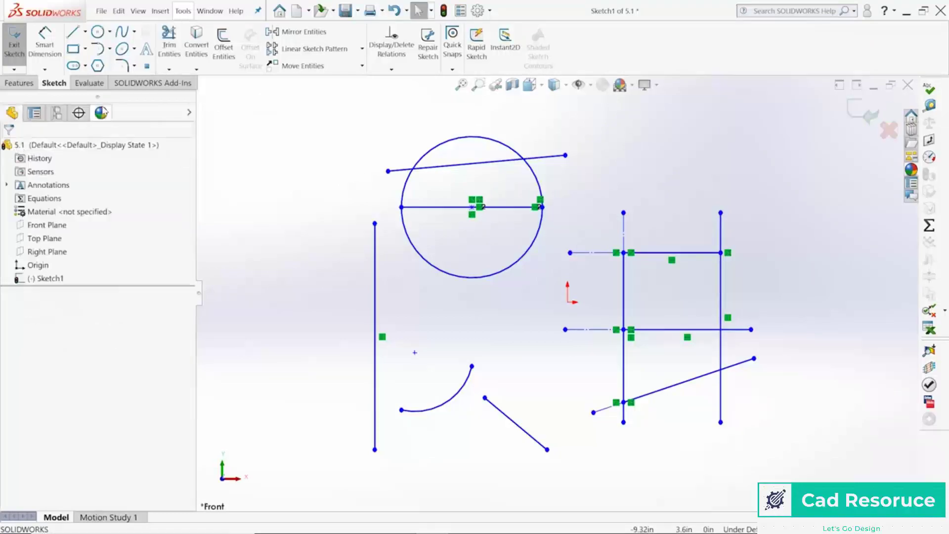
Extend the top and lower lines, construction line, short diagonal and both arc ends to neighbouring entities
{"action": "left_click", "coordinate": [168, 69]}
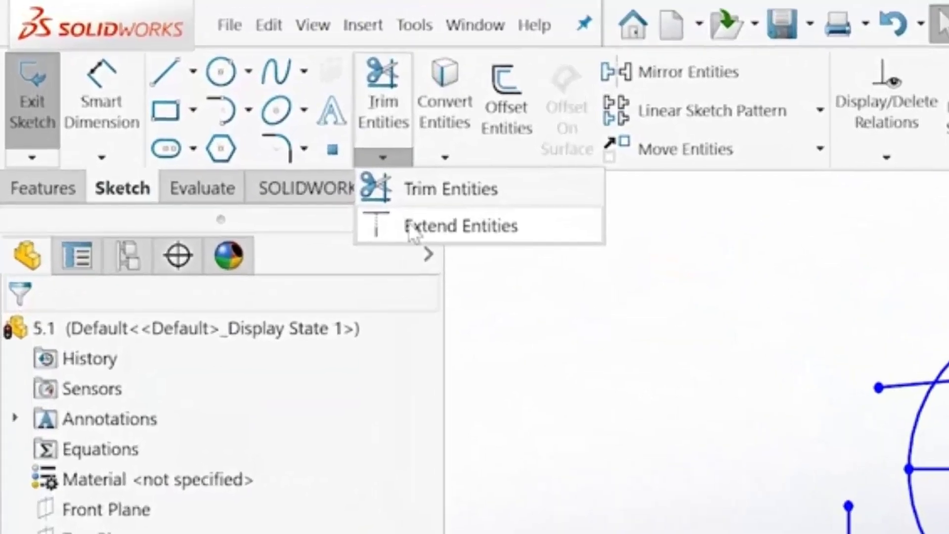
{"action": "left_click", "coordinate": [183, 101]}
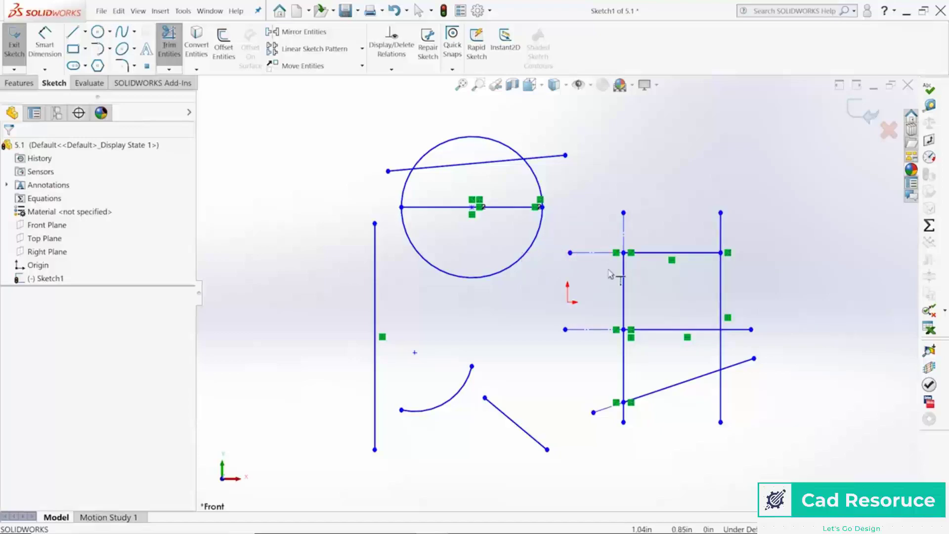
{"action": "left_click", "coordinate": [583, 260]}
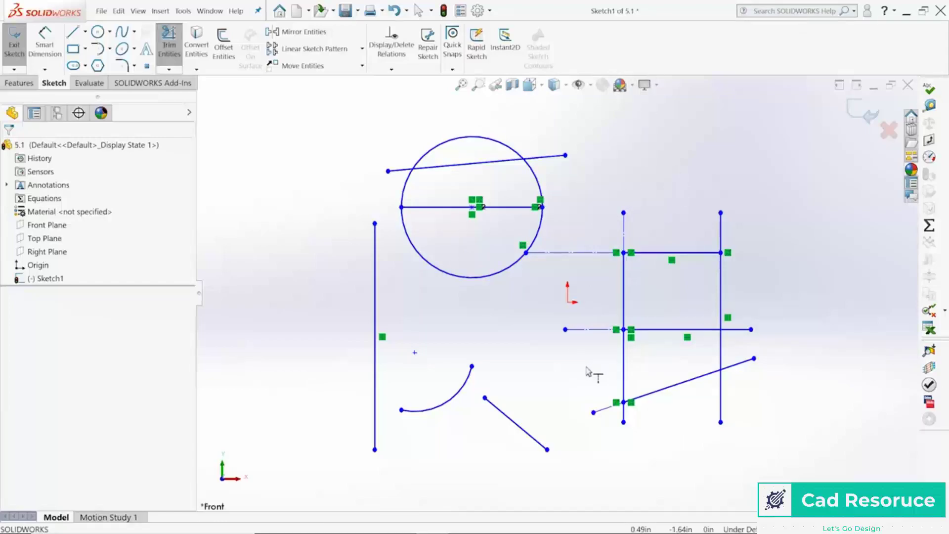
{"action": "left_click", "coordinate": [575, 330]}
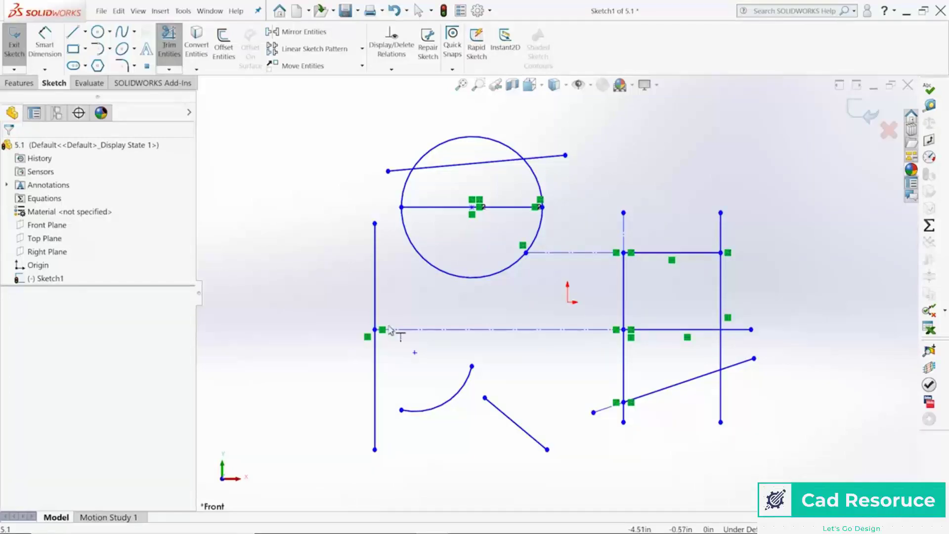
{"action": "left_click", "coordinate": [608, 415]}
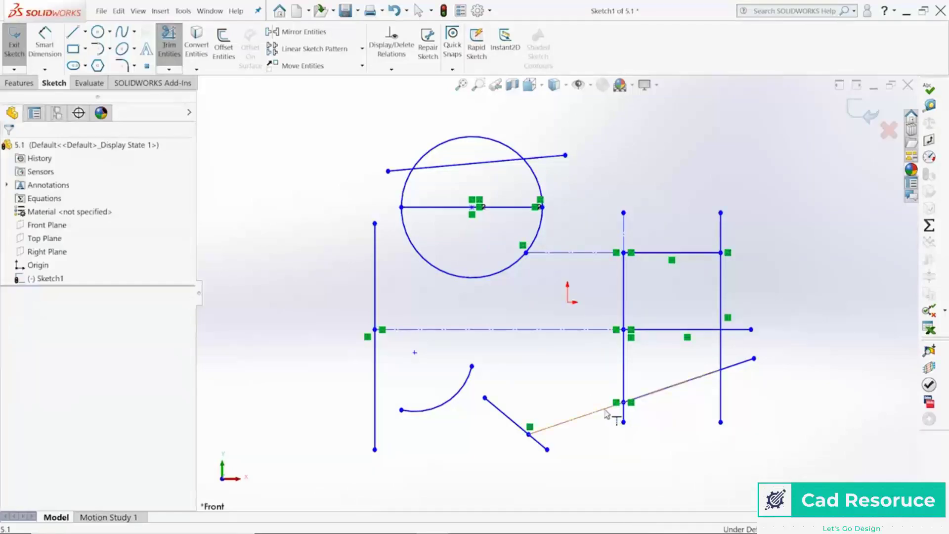
{"action": "left_click", "coordinate": [497, 412]}
{"action": "left_click", "coordinate": [470, 379]}
{"action": "left_click", "coordinate": [416, 416]}
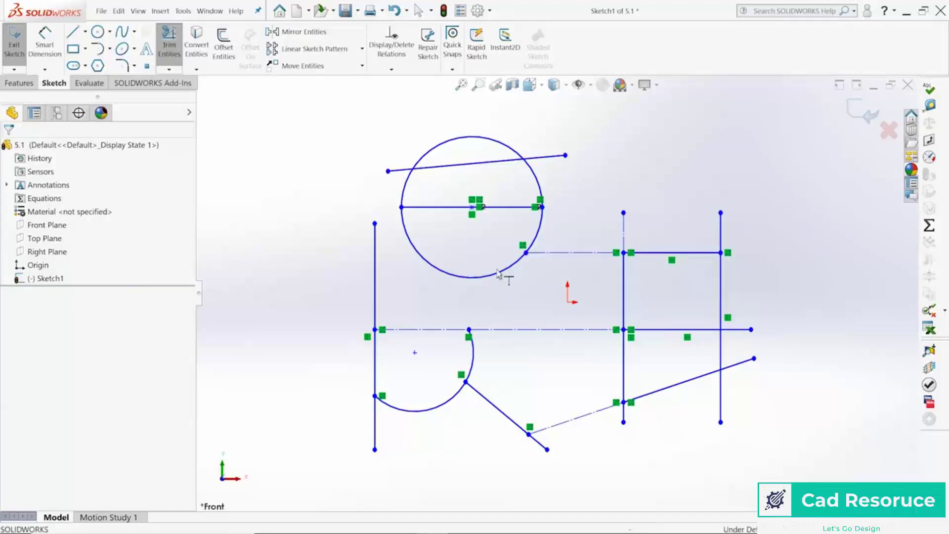
Sketch a new line across the right-hand grid, then return to Extend Entities
{"action": "key", "text": "l"}
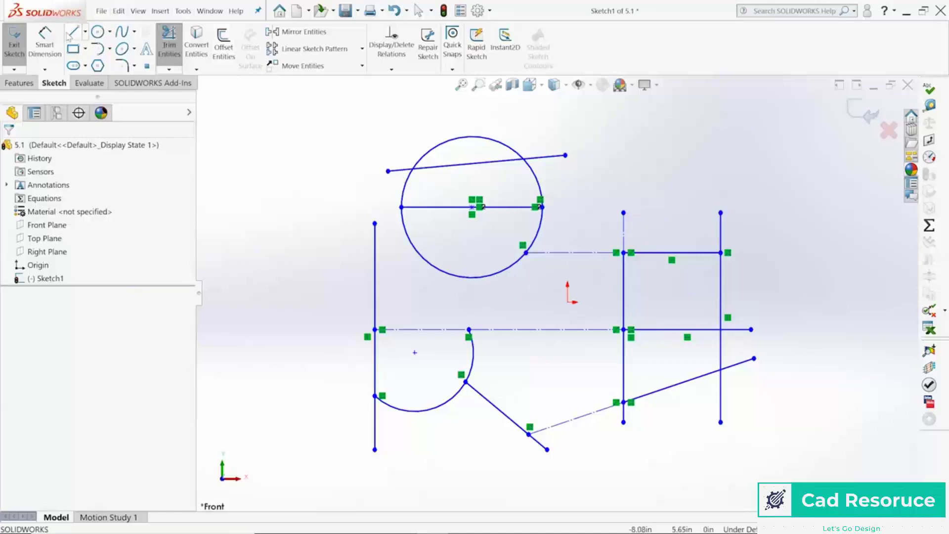
{"action": "left_click_drag", "start_coordinate": [771, 270], "coordinate": [520, 293]}
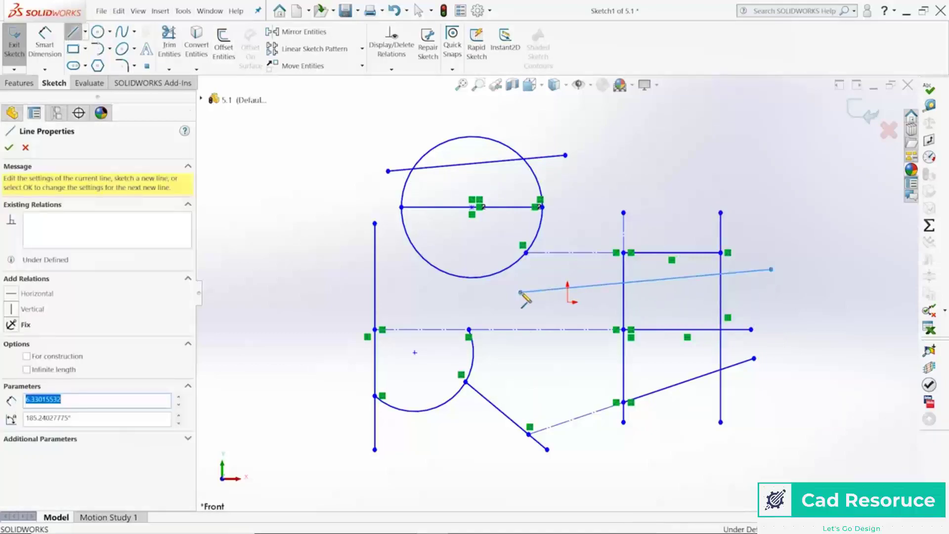
{"action": "key", "text": "Escape"}
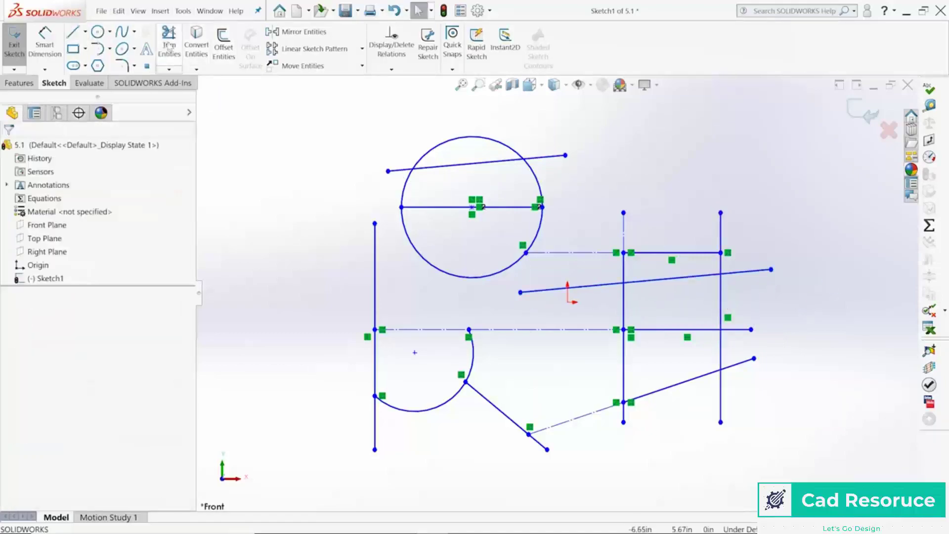
{"action": "left_click", "coordinate": [171, 69]}
{"action": "left_click", "coordinate": [186, 99]}
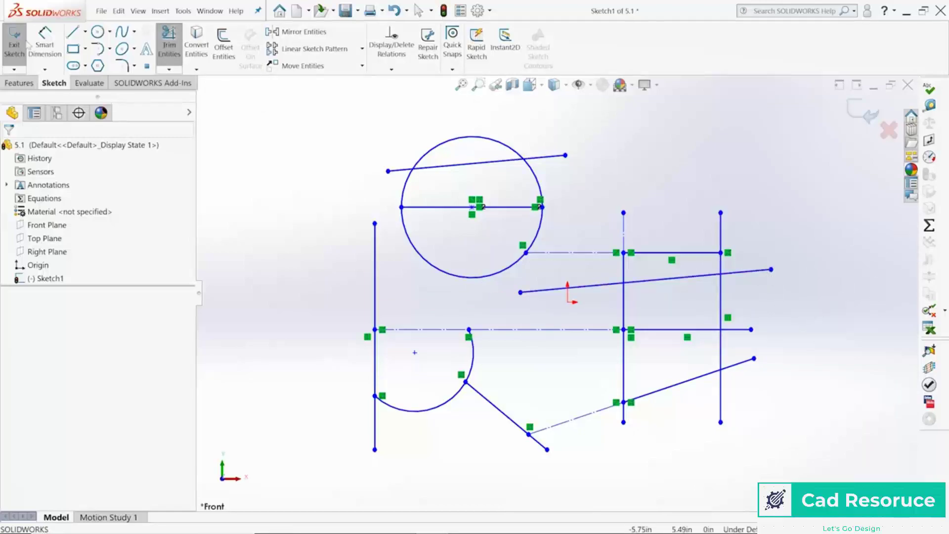
Sketch a short steep line at the far right, then return to Extend Entities
{"action": "key", "text": "l"}
{"action": "left_click_drag", "start_coordinate": [838, 171], "coordinate": [856, 303]}
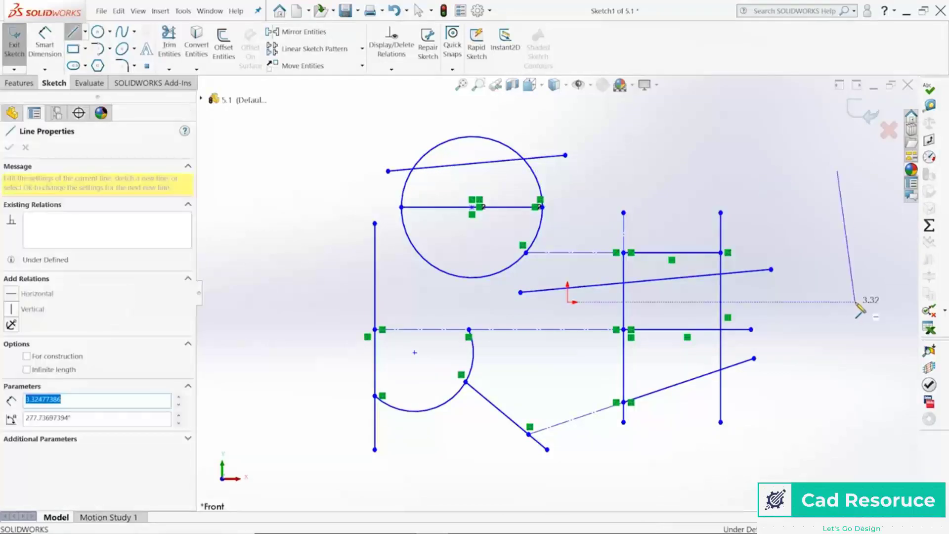
{"action": "key", "text": "Escape"}
{"action": "left_click", "coordinate": [171, 69]}
{"action": "left_click", "coordinate": [190, 97]}
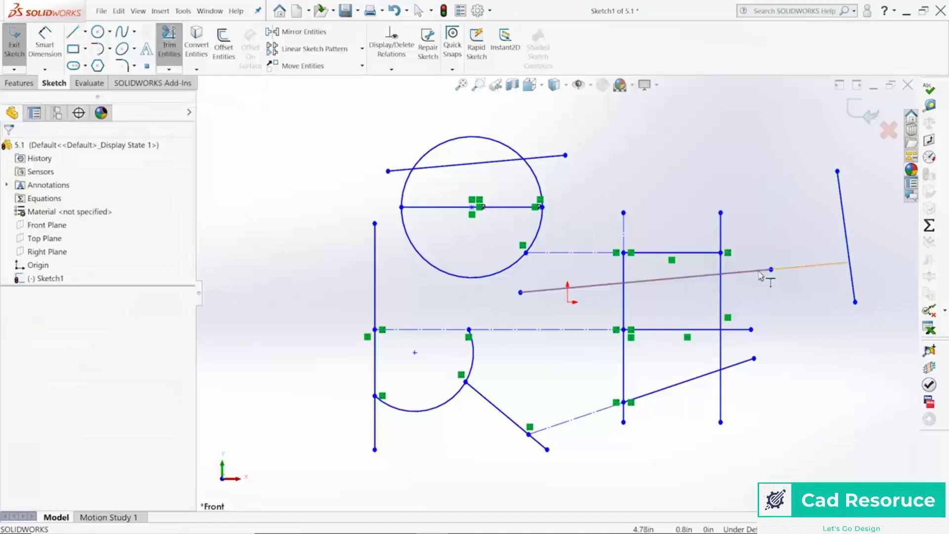